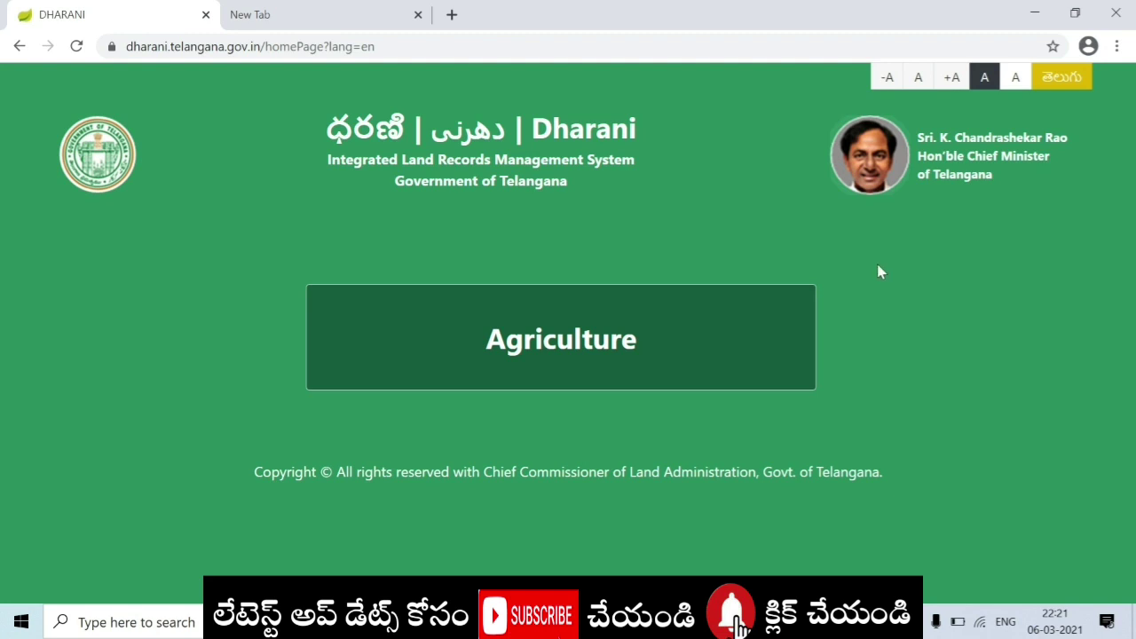
Load dharani.telangana.gov.in/Citizen in a new Chrome tab from the 'dhara' address suggestion
{"action": "left_click", "coordinate": [282, 10]}
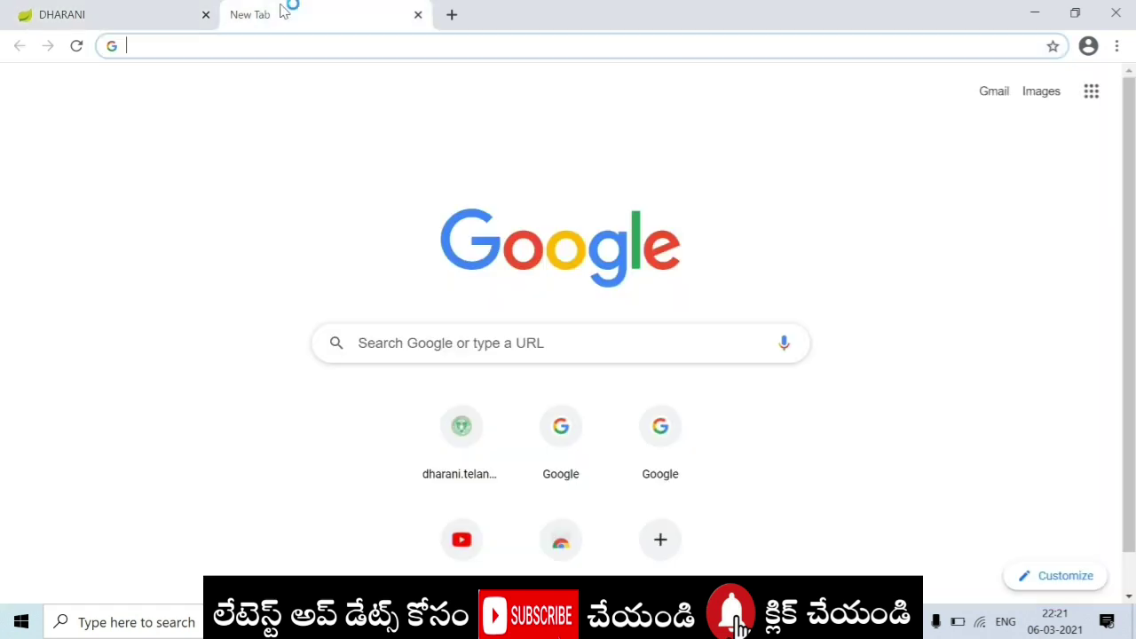
{"action": "left_click", "coordinate": [235, 44]}
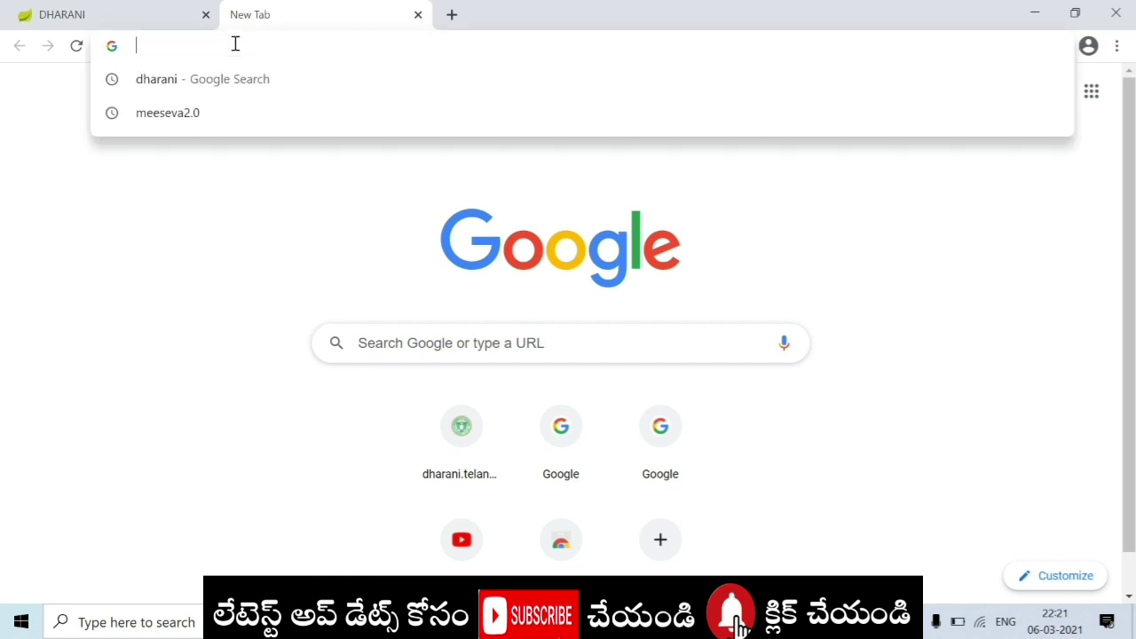
{"action": "type", "text": "dharani.telangana.gov.in/Citizen"}
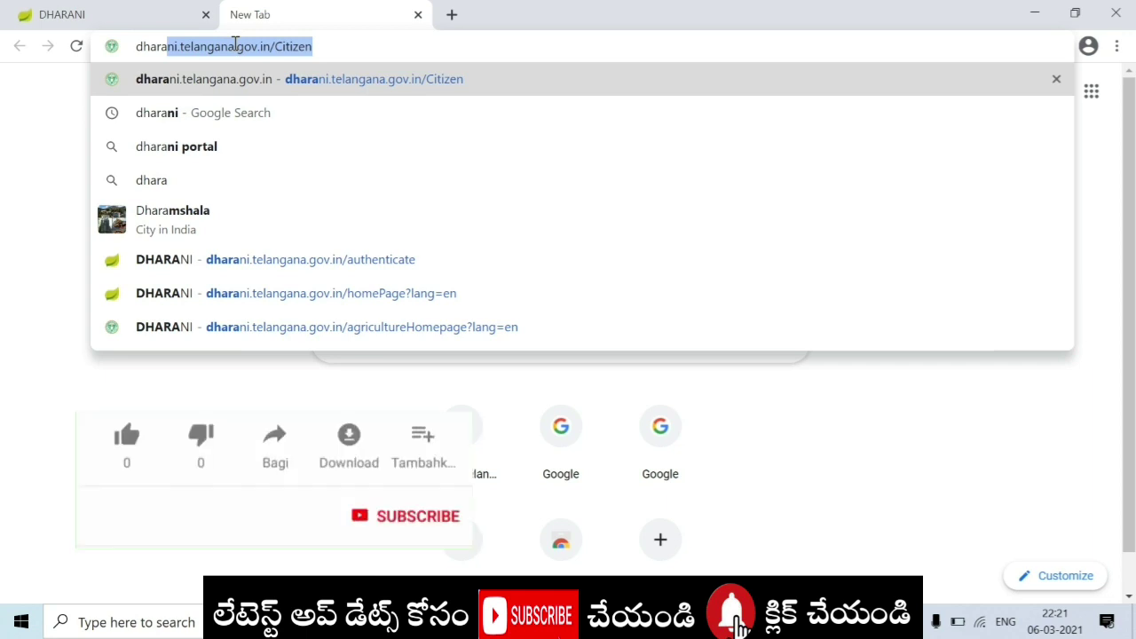
{"action": "key", "text": "Return"}
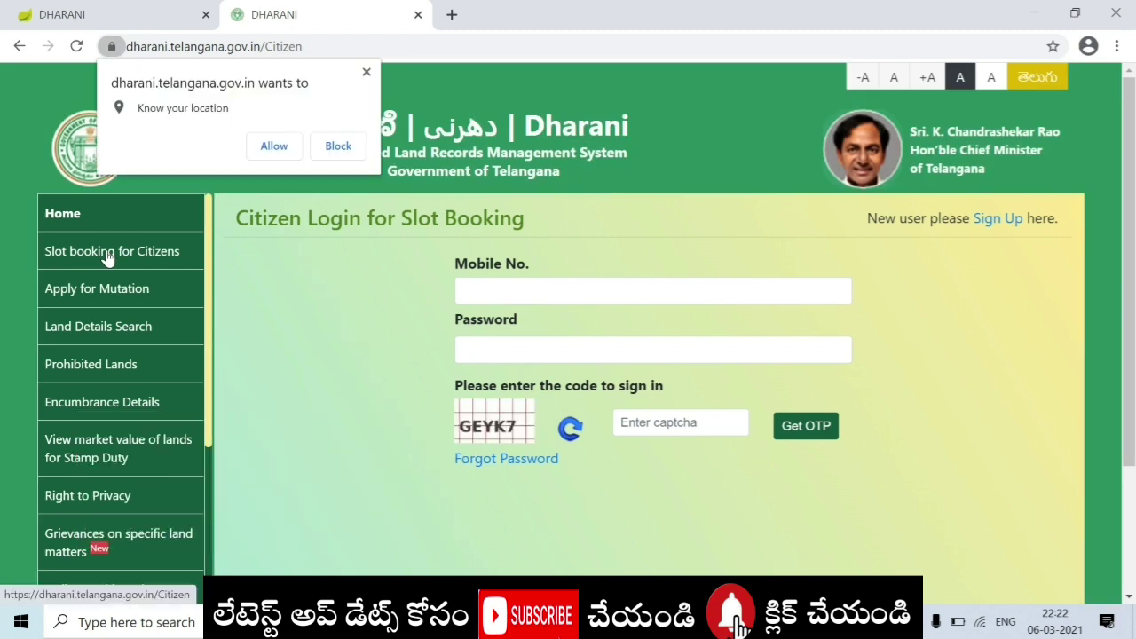
Reopen the citizen slot-booking login, dismiss the location prompt, and enter the mobile number
{"action": "left_click", "coordinate": [110, 257]}
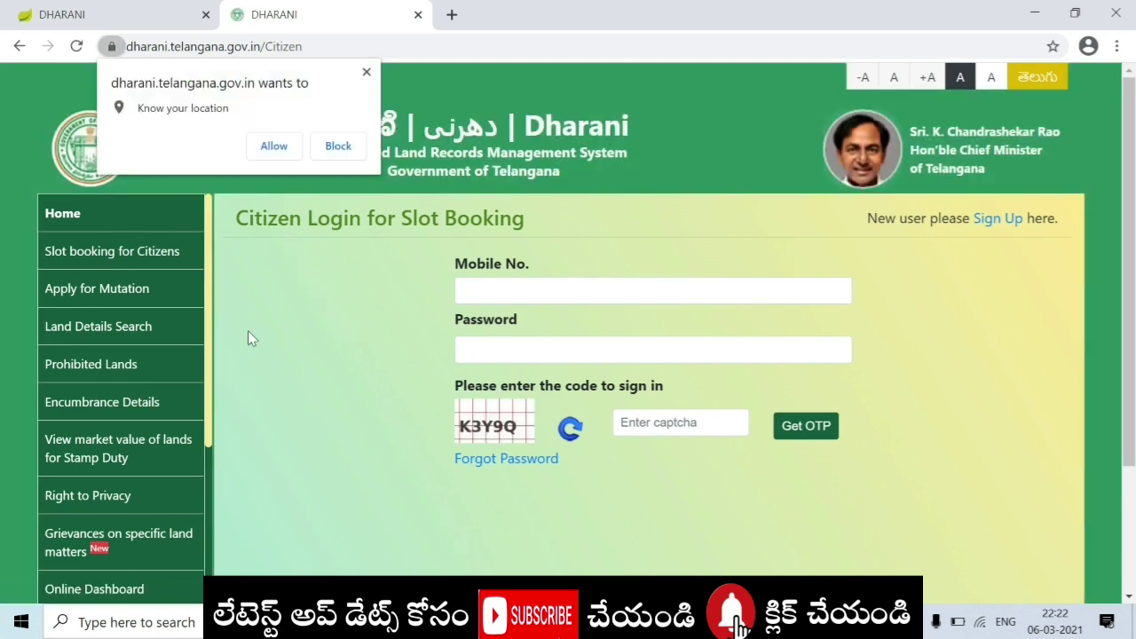
{"action": "left_click", "coordinate": [366, 72]}
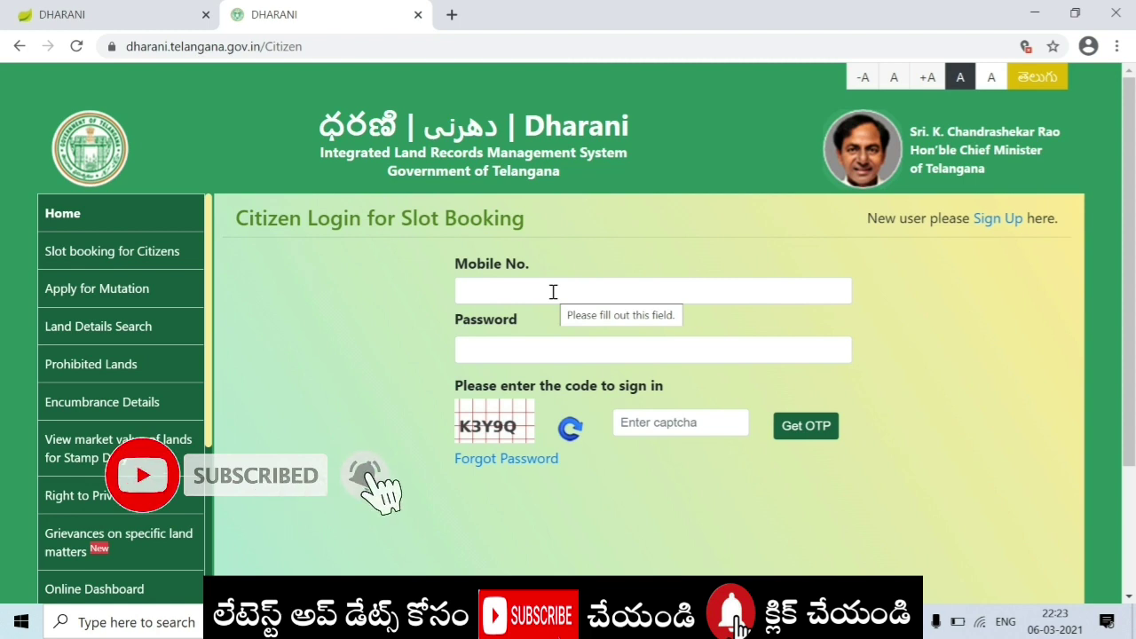
{"action": "left_click", "coordinate": [500, 299]}
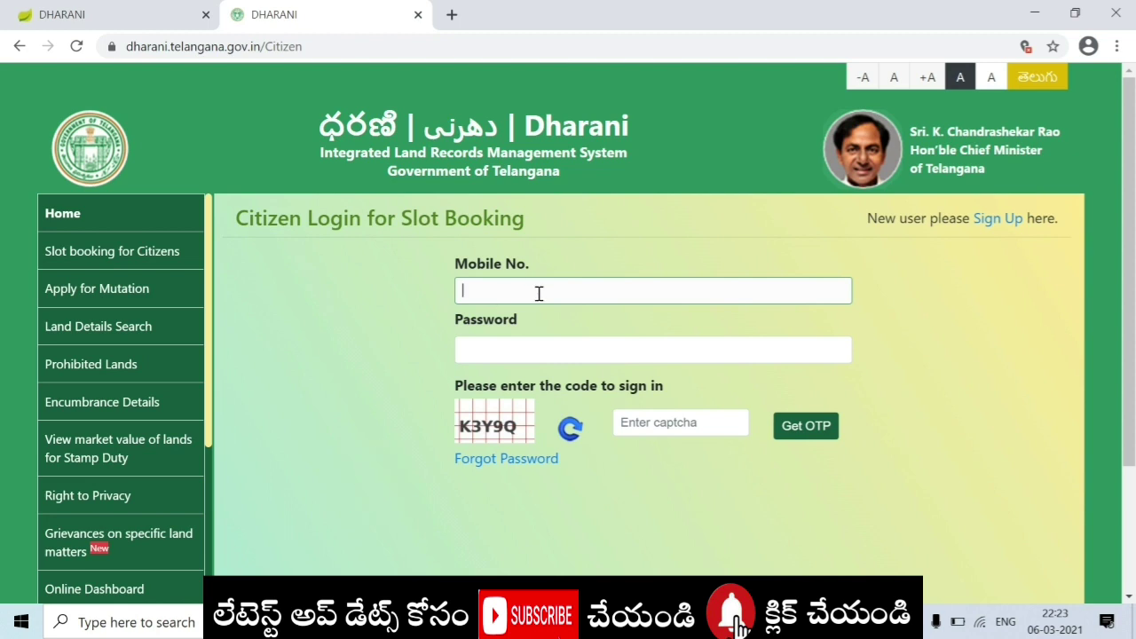
{"action": "left_click", "coordinate": [511, 347]}
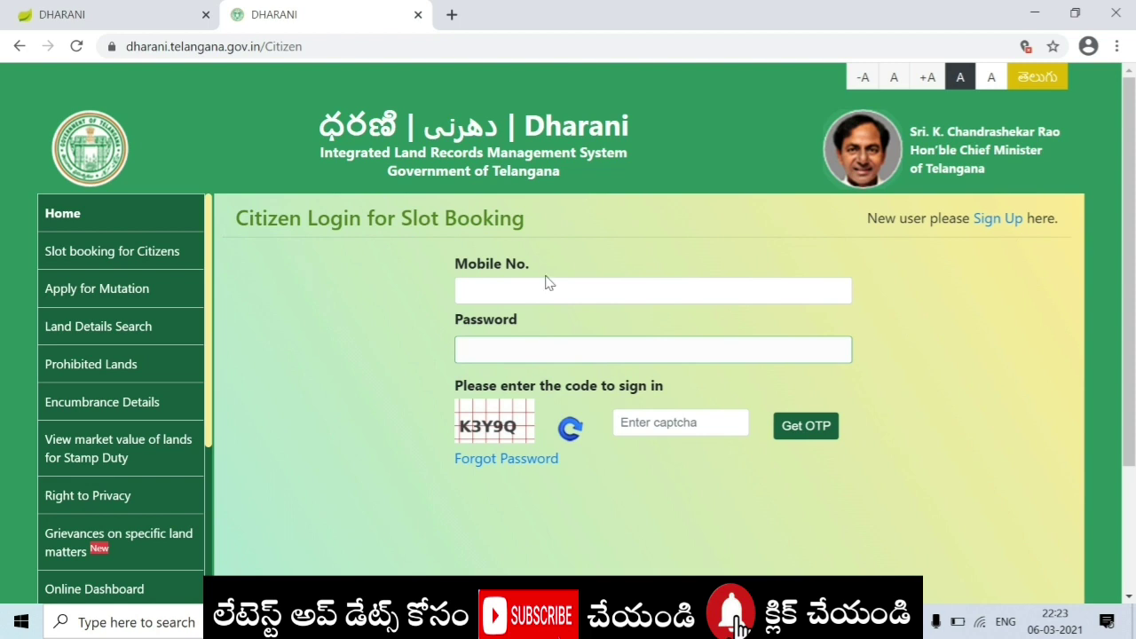
{"action": "left_click", "coordinate": [519, 294]}
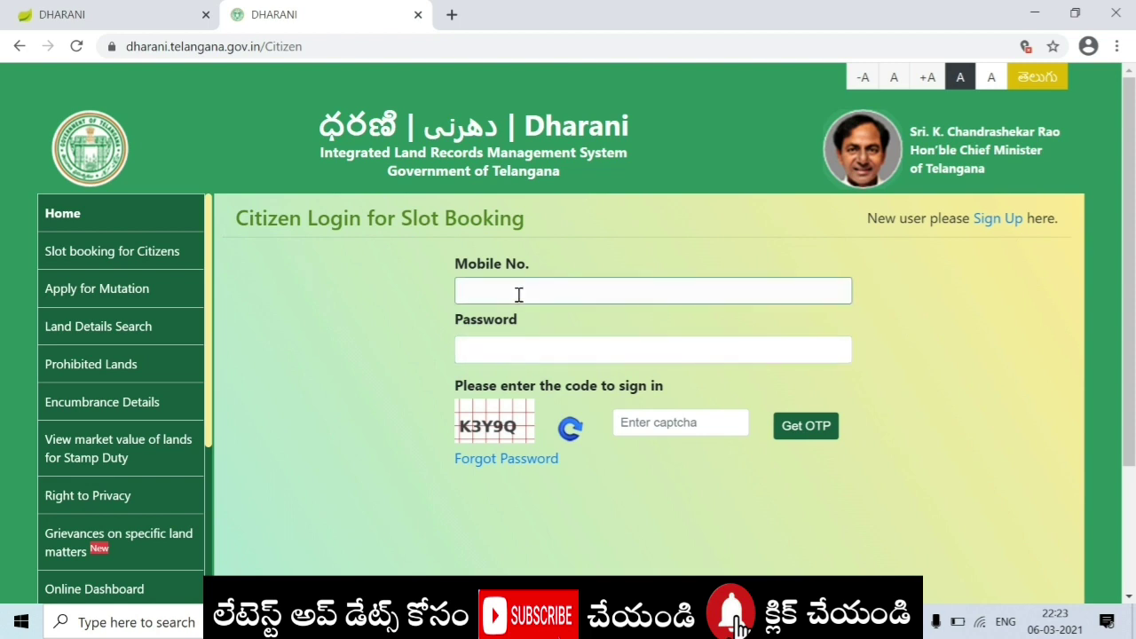
{"action": "type", "text": "9032"}
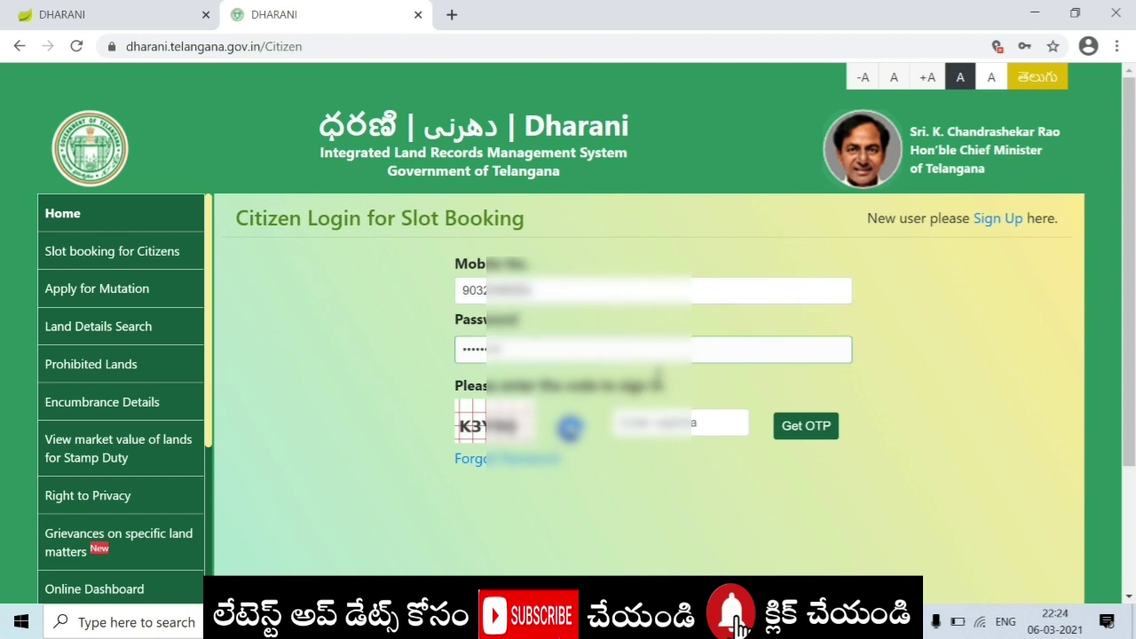
Enter the displayed captcha code and request a one-time password
{"action": "left_click", "coordinate": [684, 424]}
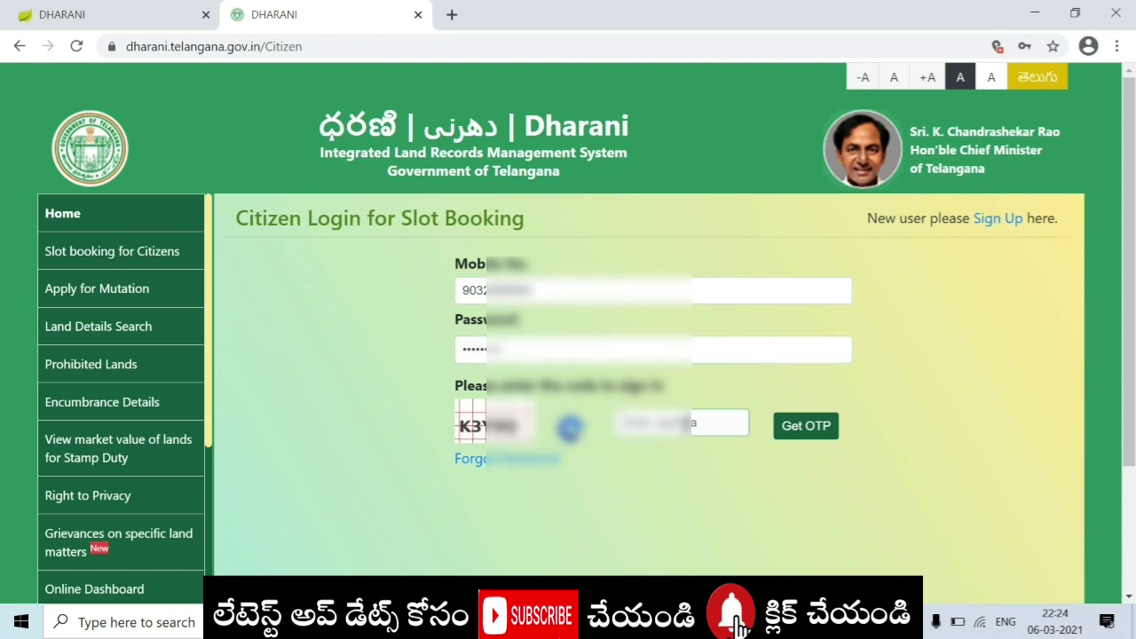
{"action": "type", "text": "K3Yhq"}
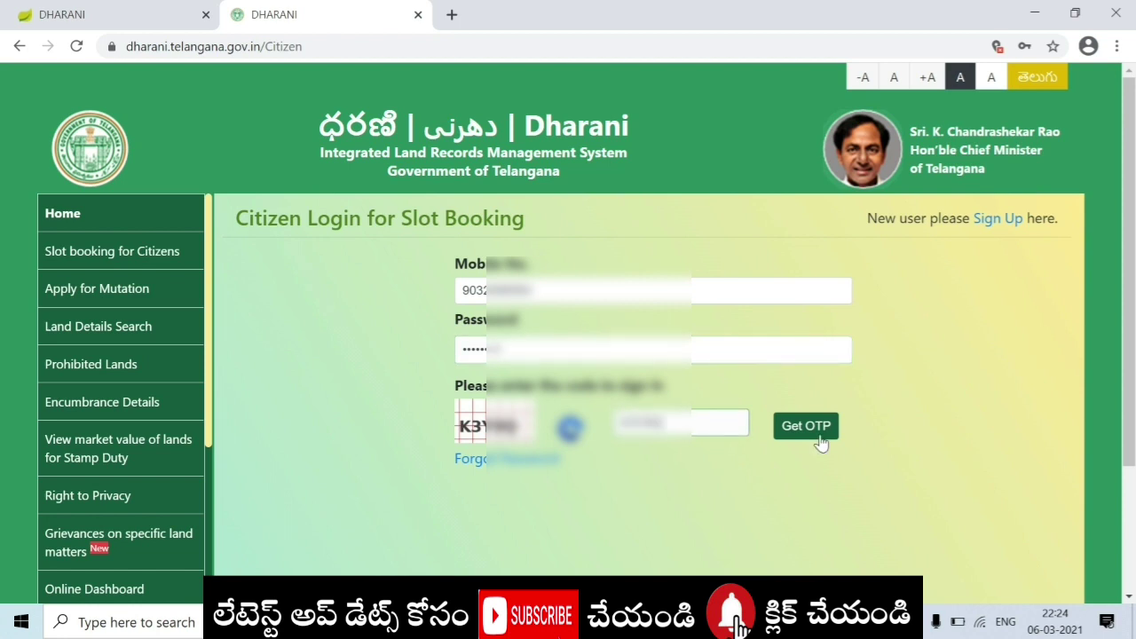
{"action": "left_click", "coordinate": [814, 437]}
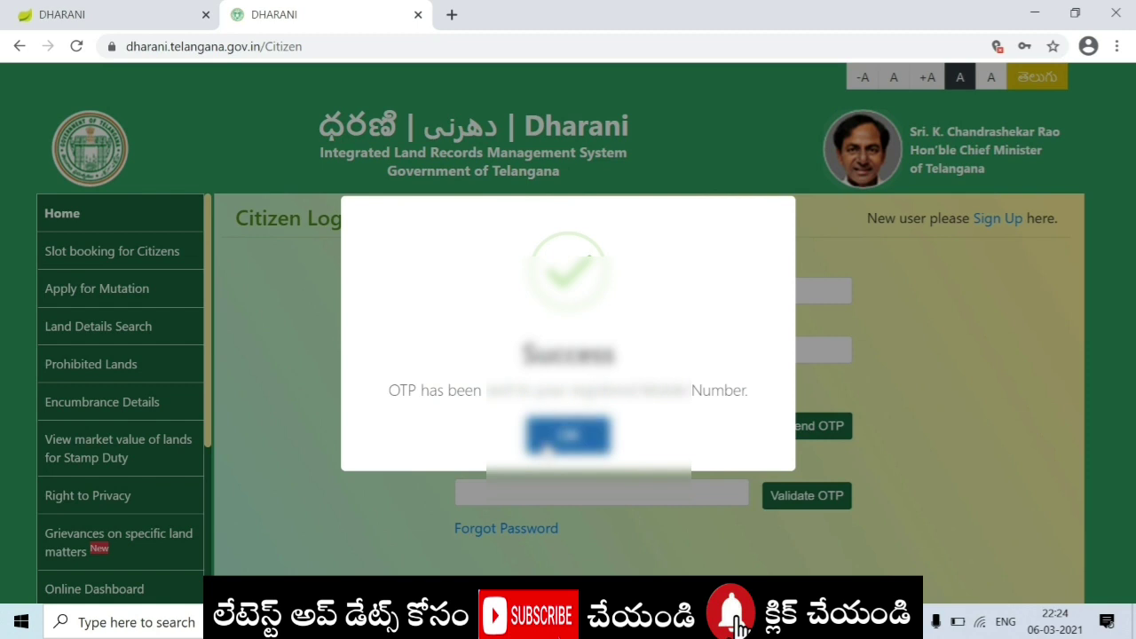
Acknowledge the OTP-sent message and enter the received one-time password
{"action": "left_click", "coordinate": [550, 444]}
{"action": "left_click", "coordinate": [530, 491]}
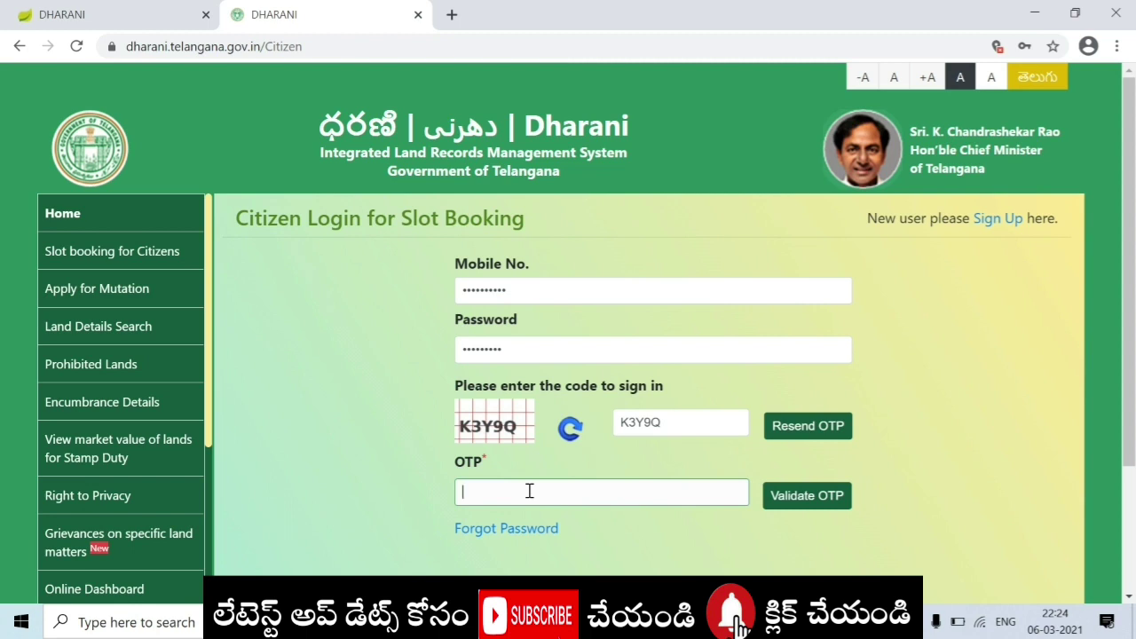
{"action": "type", "text": "******"}
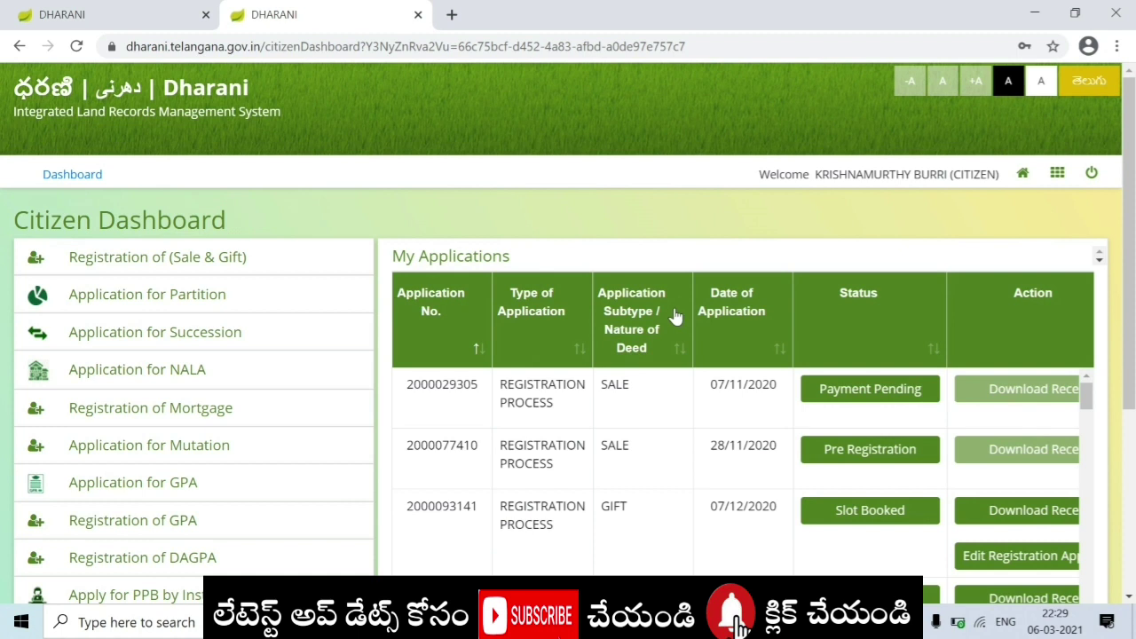
Choose Create PPB Request from the dashboard menu
{"action": "left_click", "coordinate": [1130, 601]}
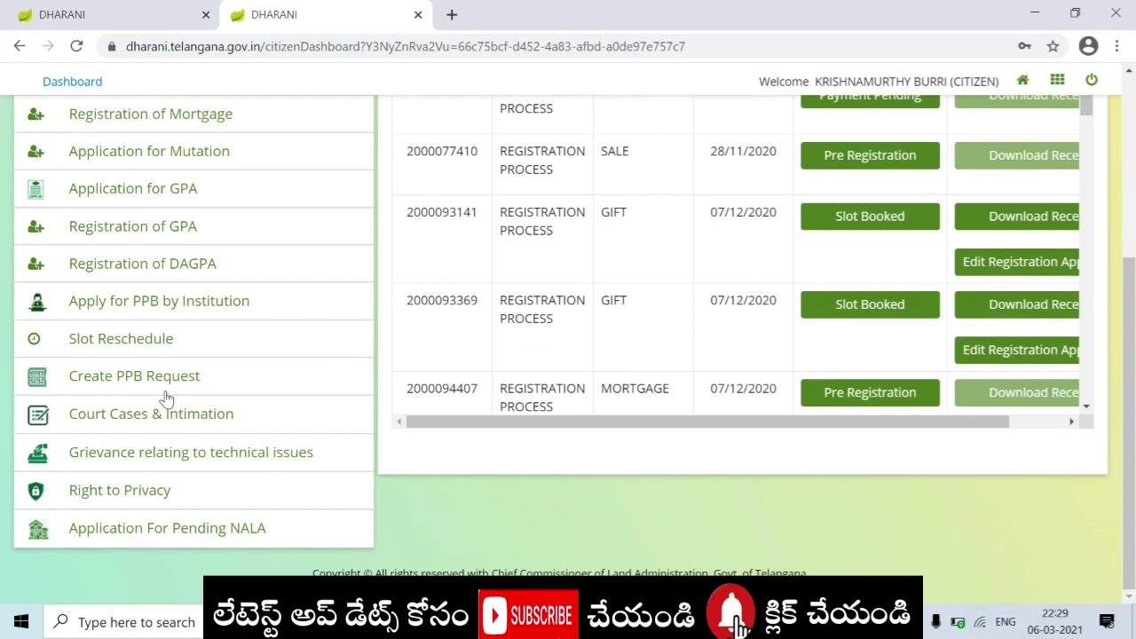
{"action": "left_click", "coordinate": [161, 383]}
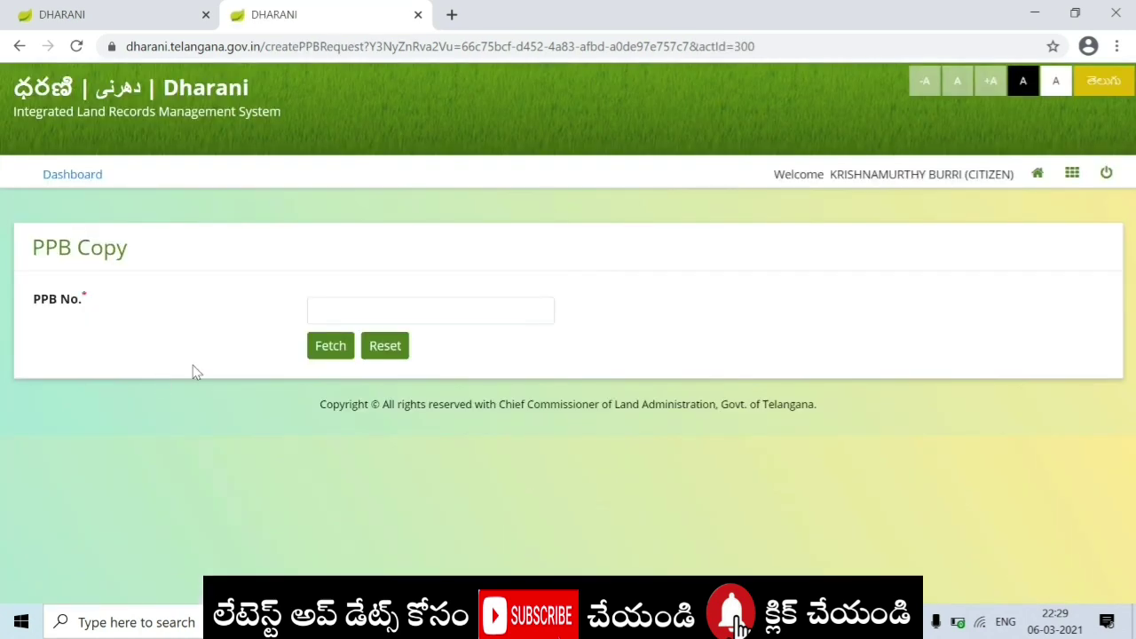
Enter the pattadar passbook number and look it up
{"action": "left_click", "coordinate": [435, 301]}
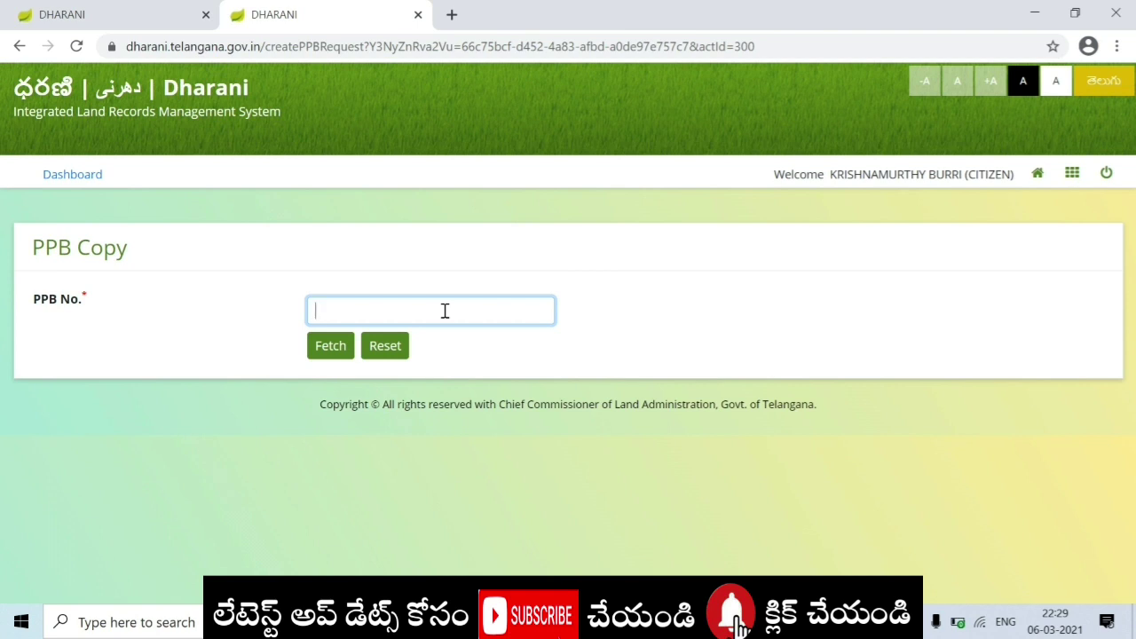
{"action": "type", "text": "T220"}
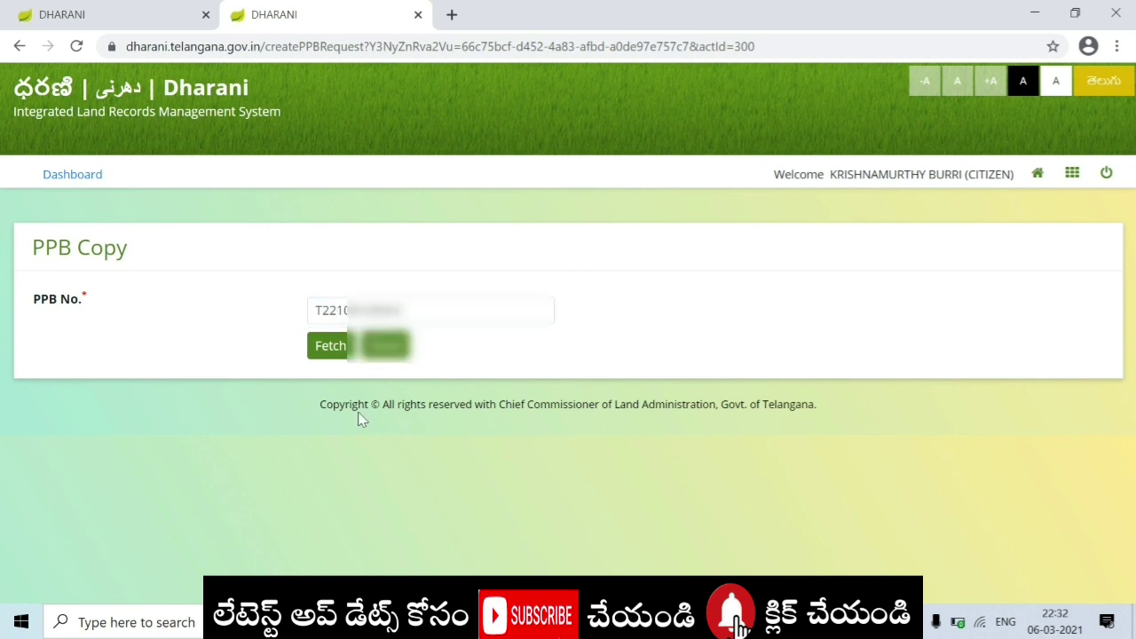
{"action": "left_click", "coordinate": [330, 350]}
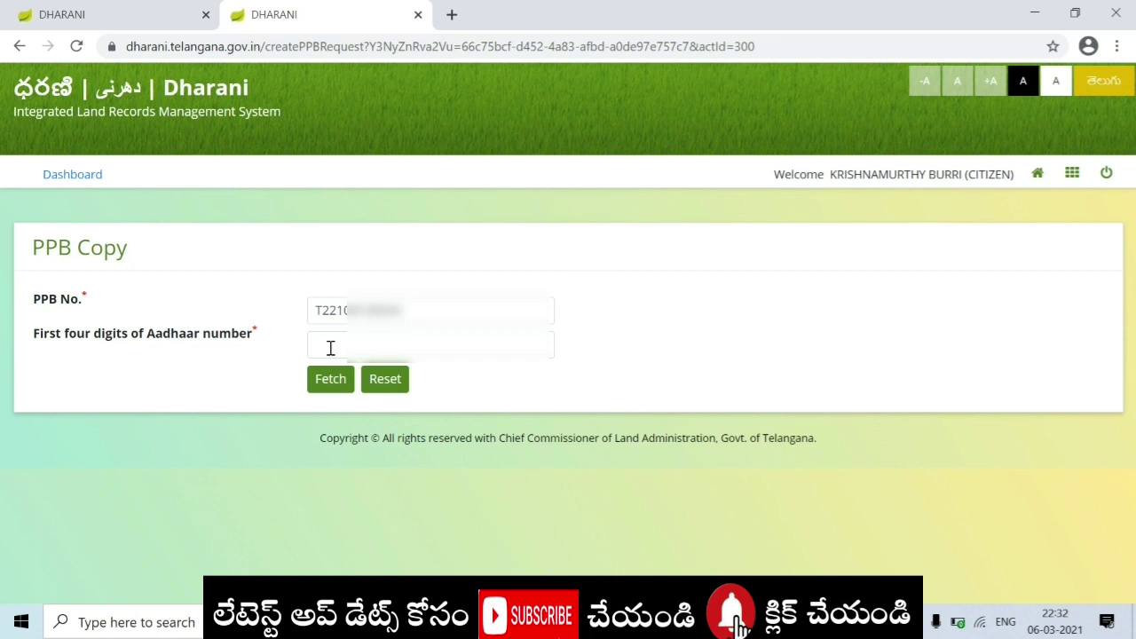
Enter the first four Aadhaar digits and fetch the pattadar's details
{"action": "left_click", "coordinate": [337, 346]}
{"action": "type", "text": "9435"}
{"action": "left_click", "coordinate": [444, 396]}
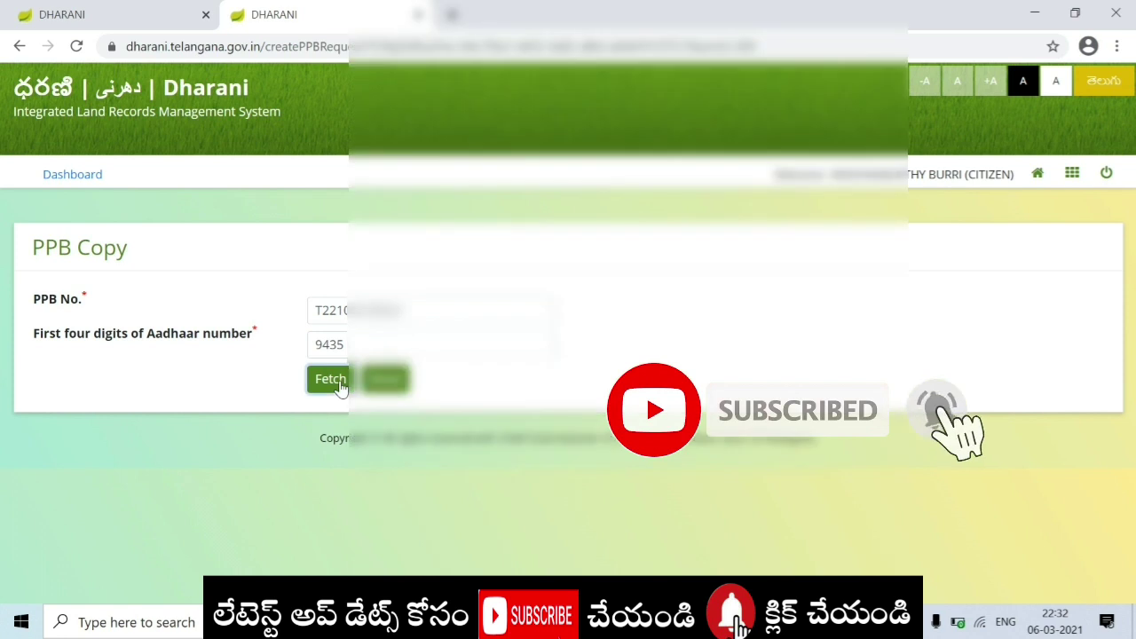
{"action": "left_click", "coordinate": [342, 388]}
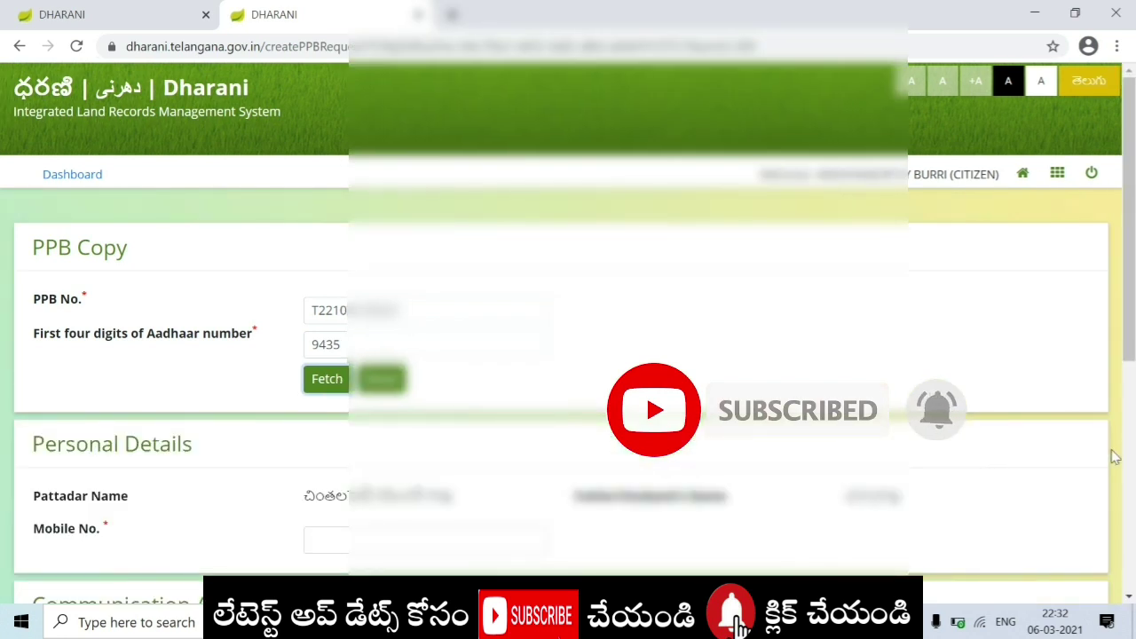
{"action": "scroll", "coordinate": [763, 284], "scroll_direction": "down", "scroll_amount": 3}
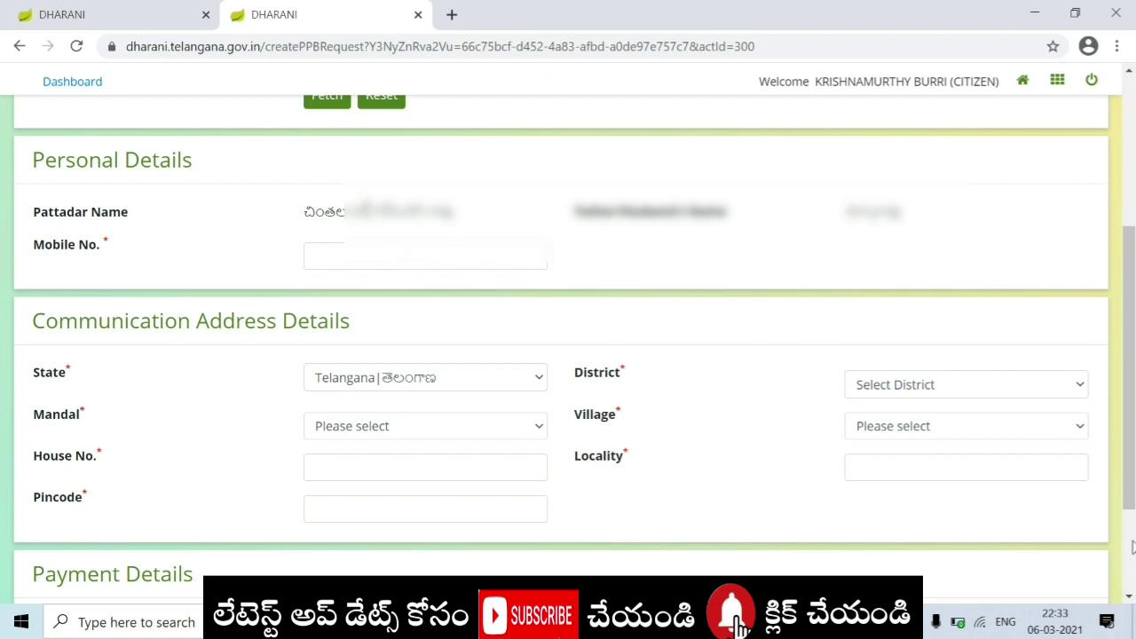
{"action": "left_click", "coordinate": [1128, 597]}
{"action": "left_click", "coordinate": [1129, 598]}
{"action": "left_click", "coordinate": [1129, 597]}
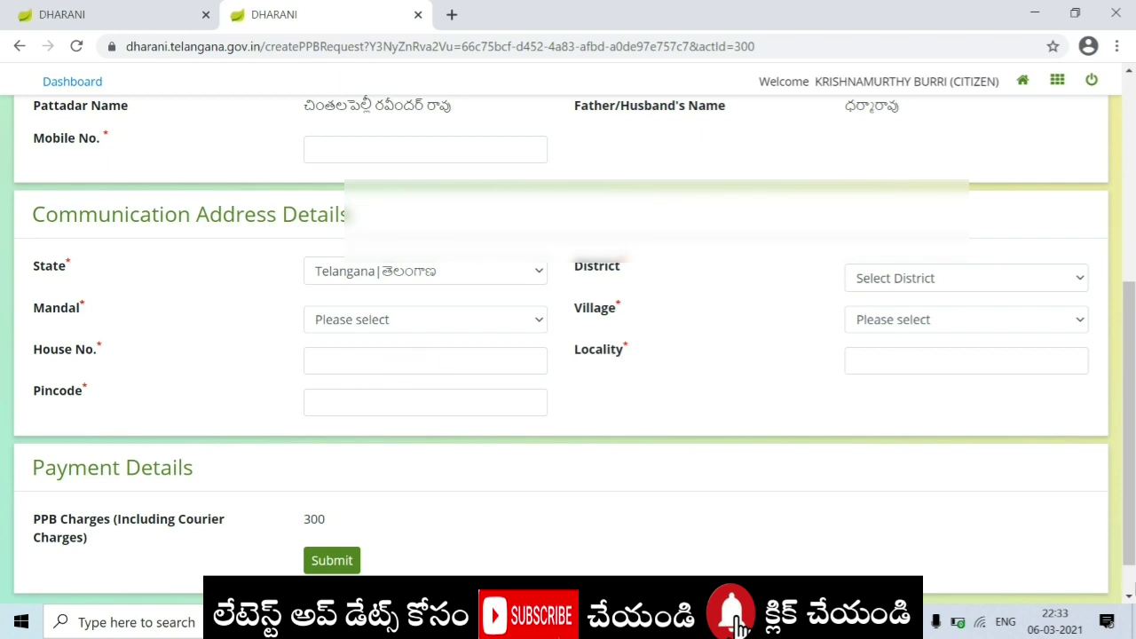
{"action": "left_click", "coordinate": [1131, 595]}
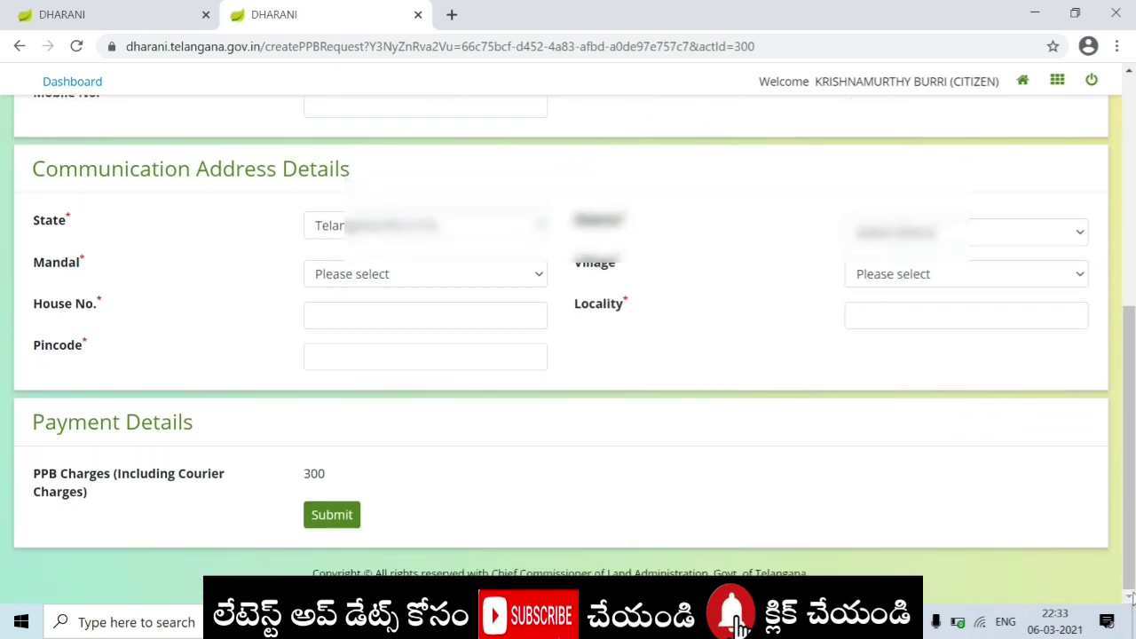